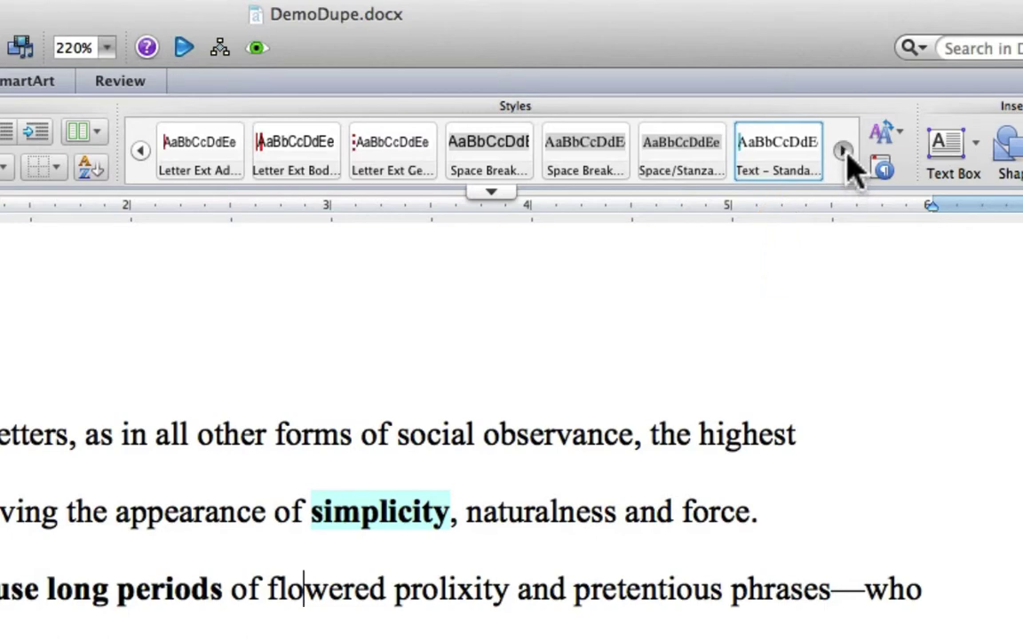
Look through the quick styles gallery and its expanded list of all available styles
left_click(842, 151)
left_click(842, 151)
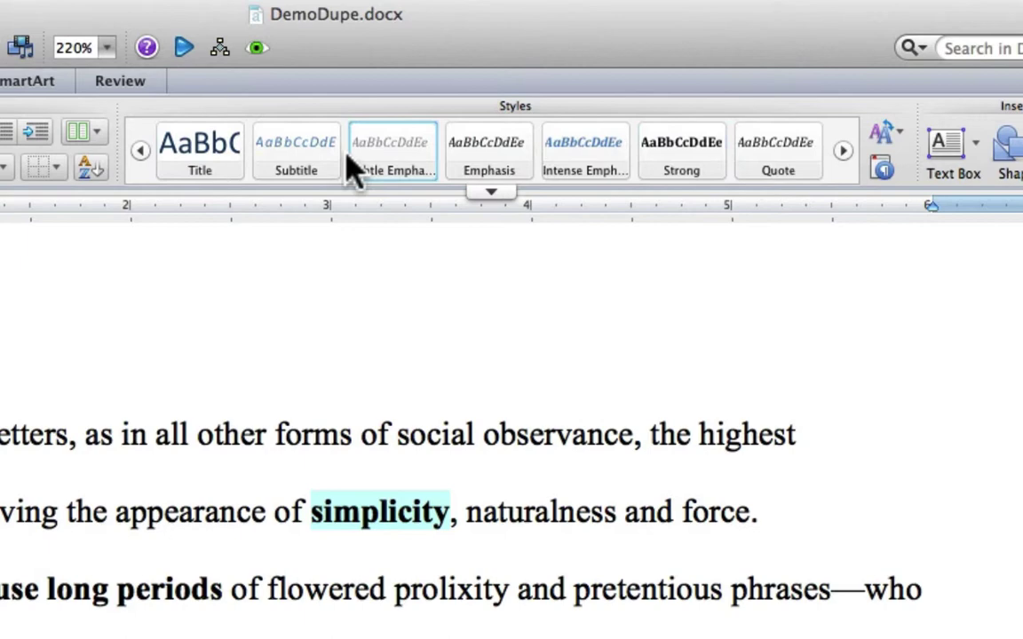
left_click(141, 151)
left_click(140, 151)
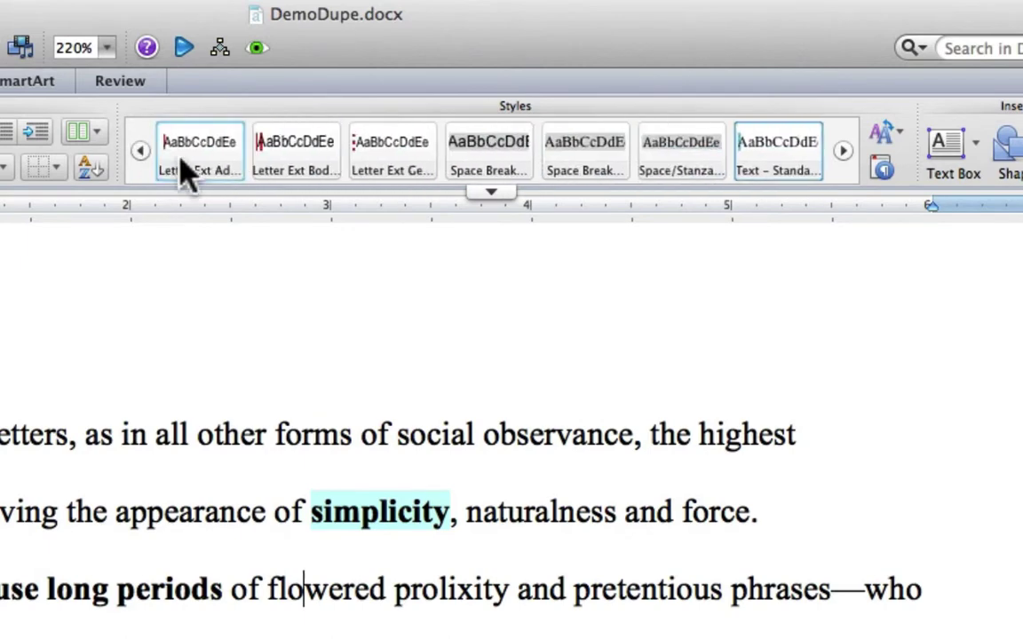
left_click(506, 193)
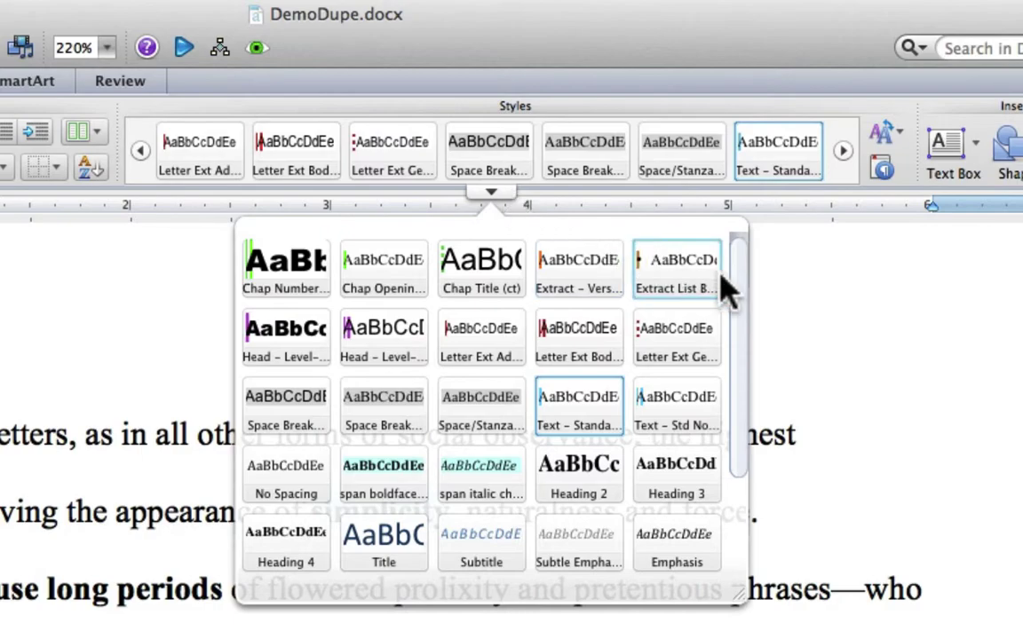
left_click_drag(733, 271, 740, 348)
left_click(143, 433)
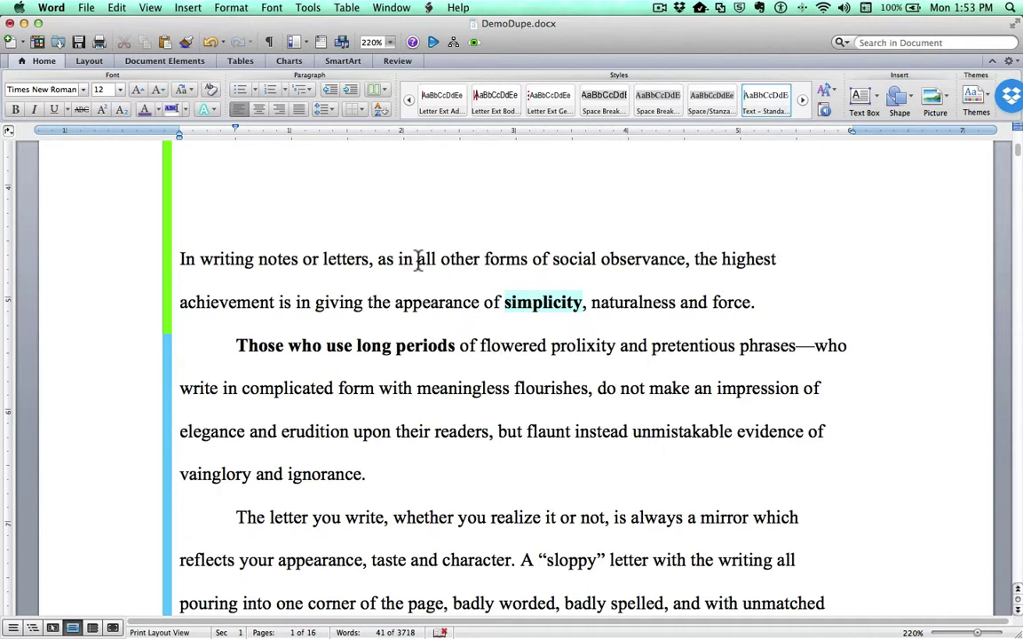
Place the cursor in the opening paragraph and show the floating Styles palette
left_click(799, 256)
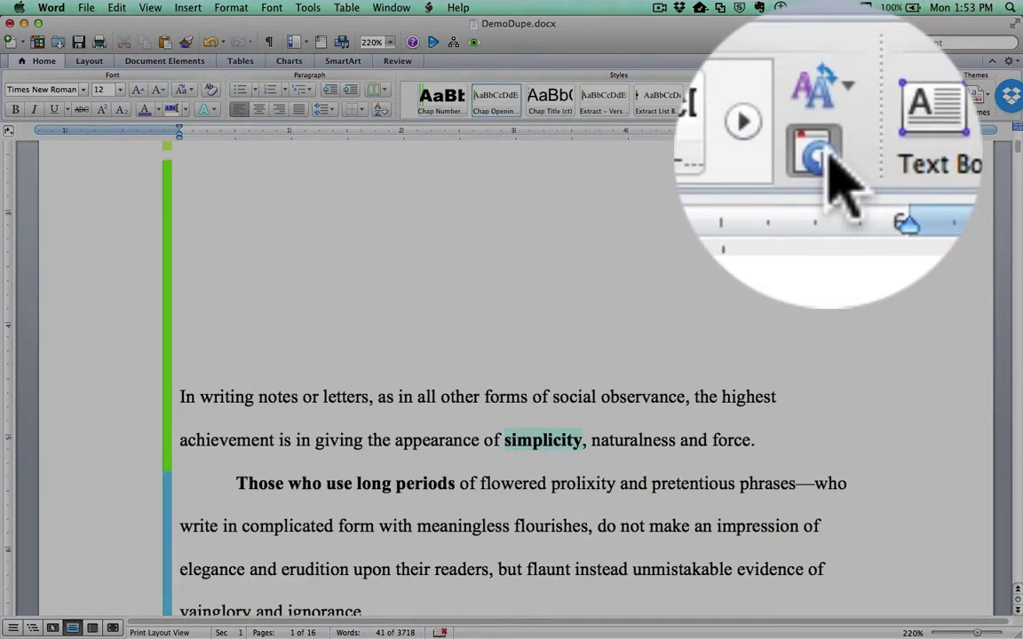
left_click(824, 108)
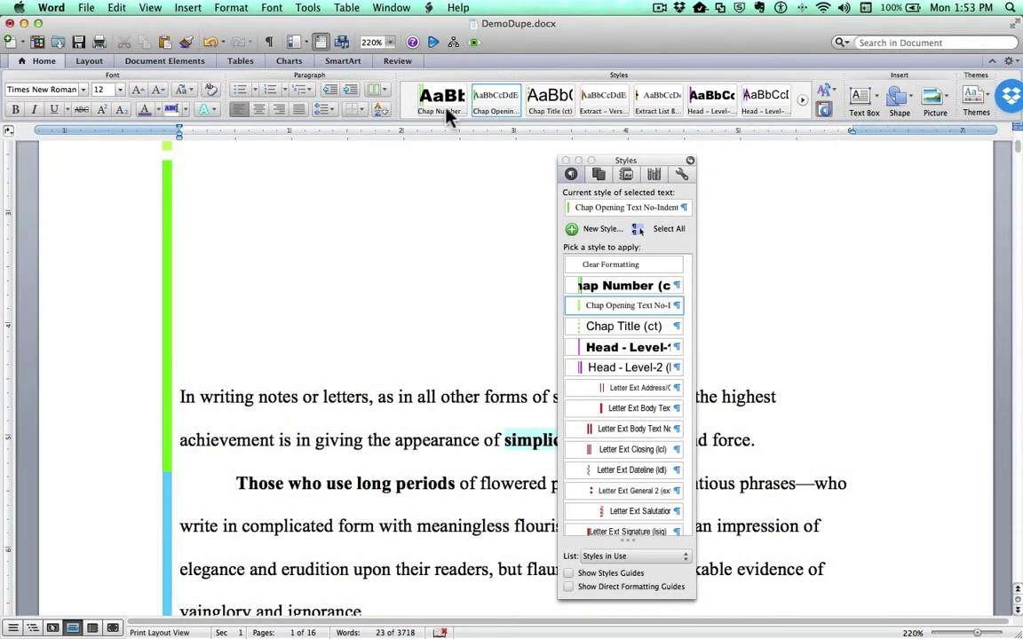
left_click(151, 8)
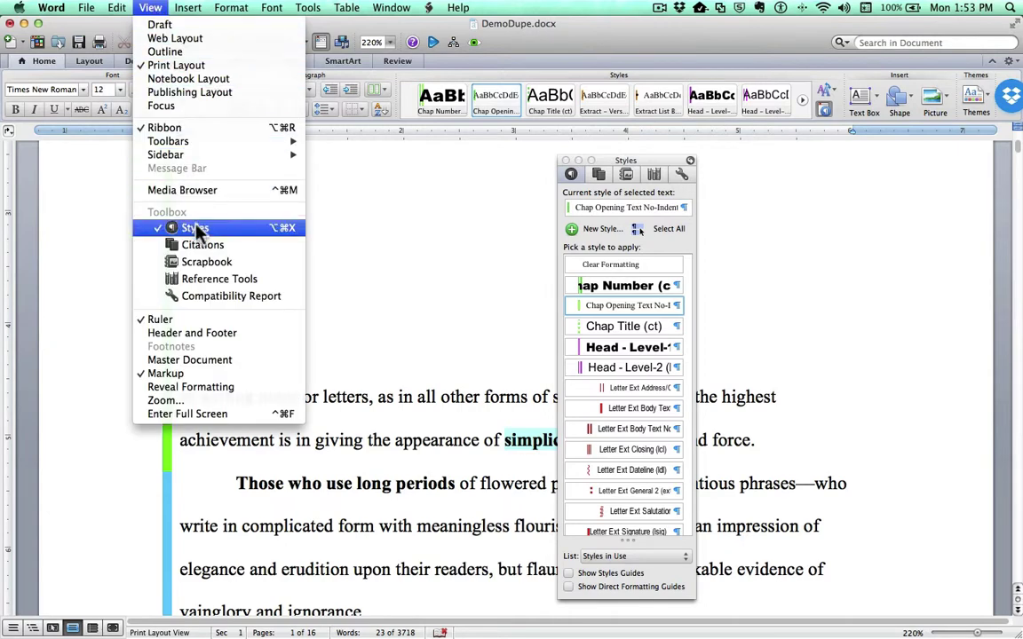
left_click(391, 238)
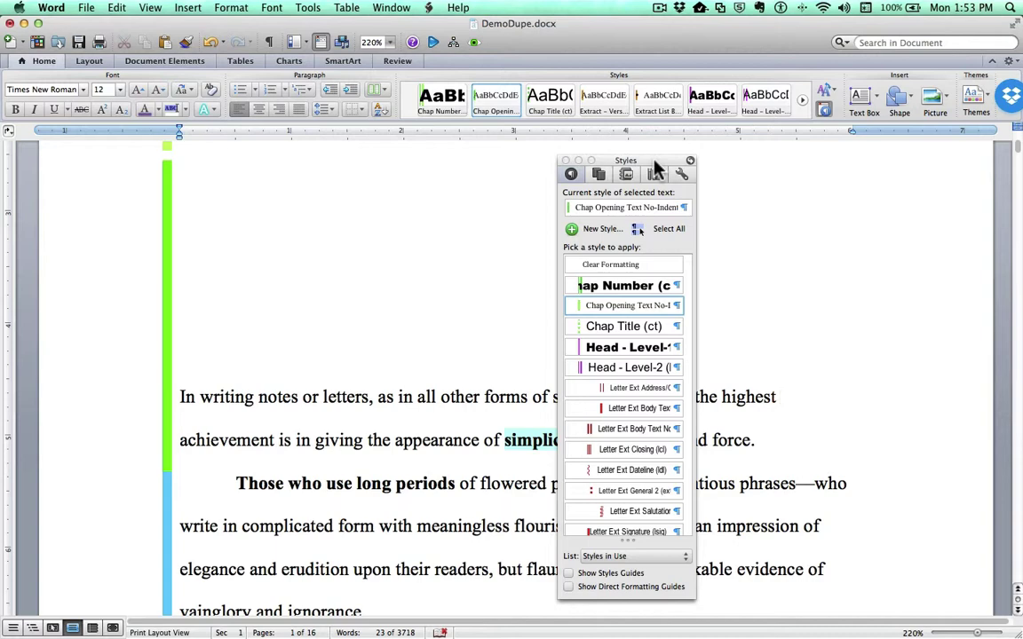
Move the floating Styles palette off the body text and keep it expanded
left_click_drag(654, 162, 953, 162)
left_click(956, 169)
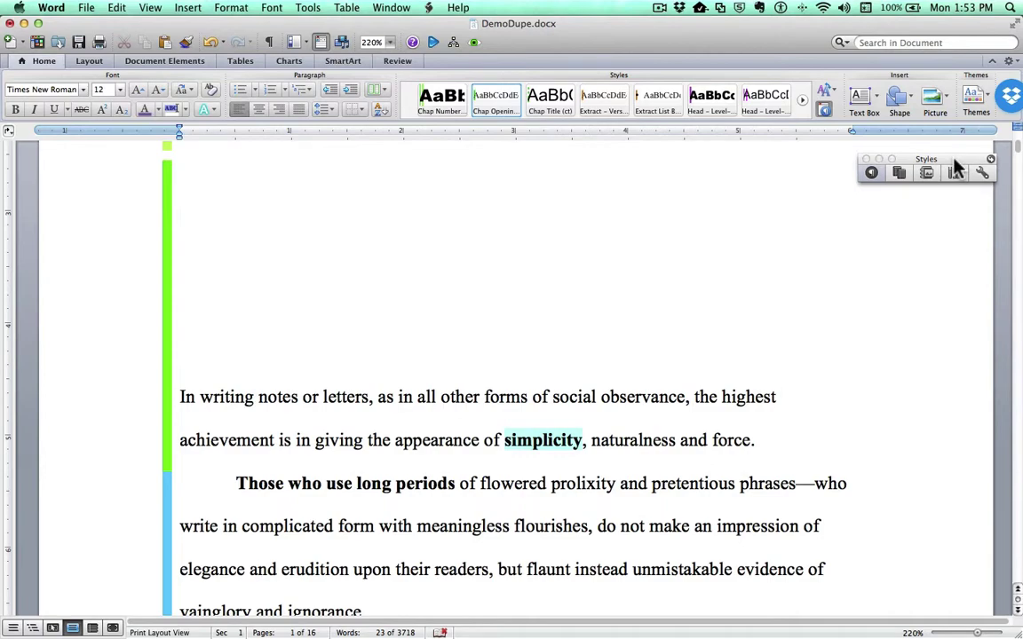
left_click(956, 170)
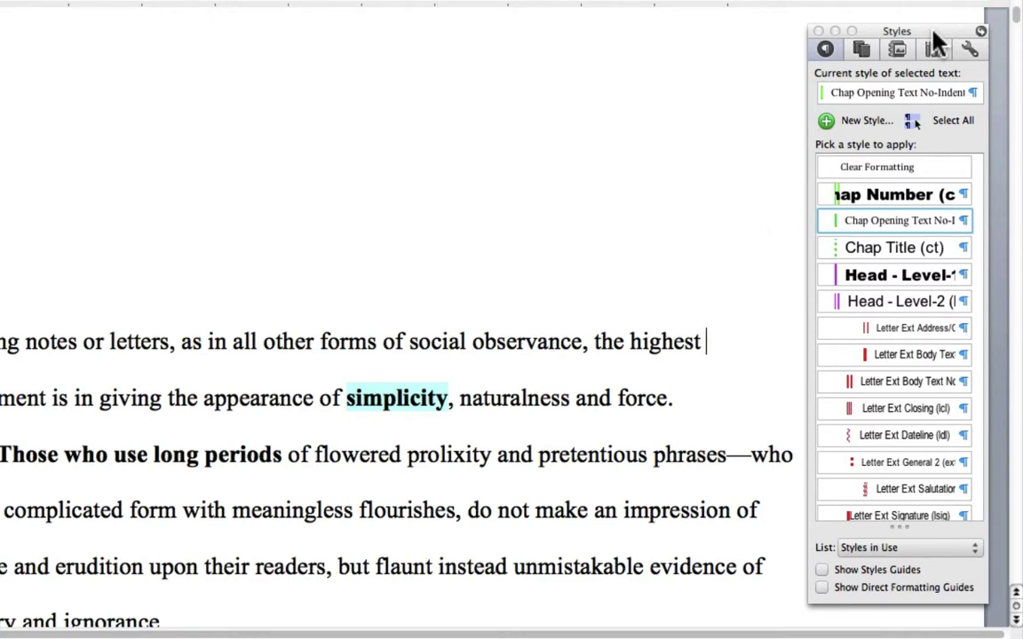
Examine the options for the span boldface characters style and the available filters for the style list
scroll(957, 329, "down", 8)
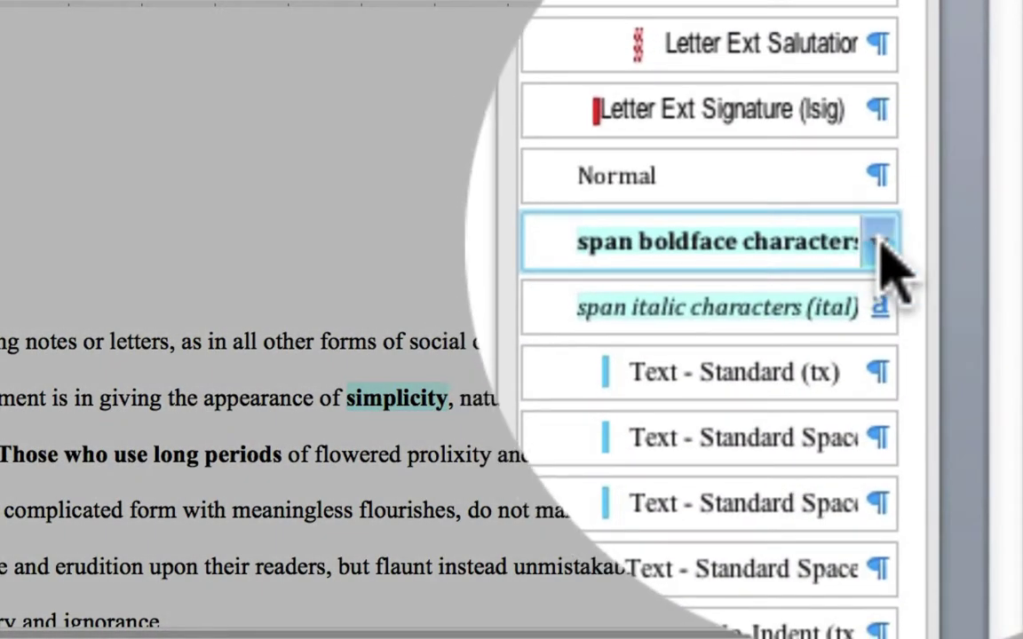
left_click(879, 247)
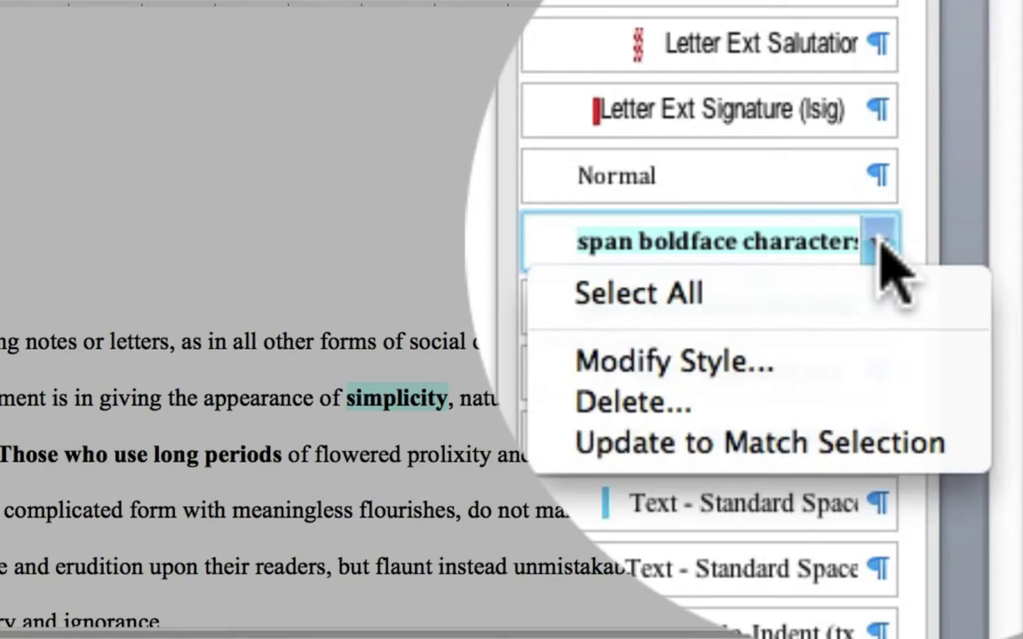
key("Escape")
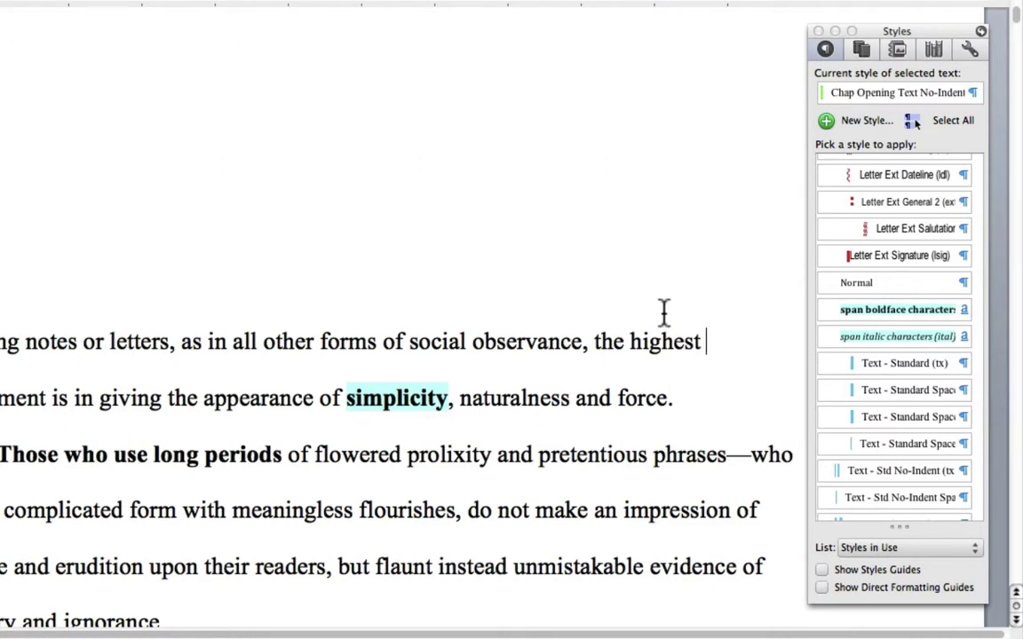
left_click(976, 551)
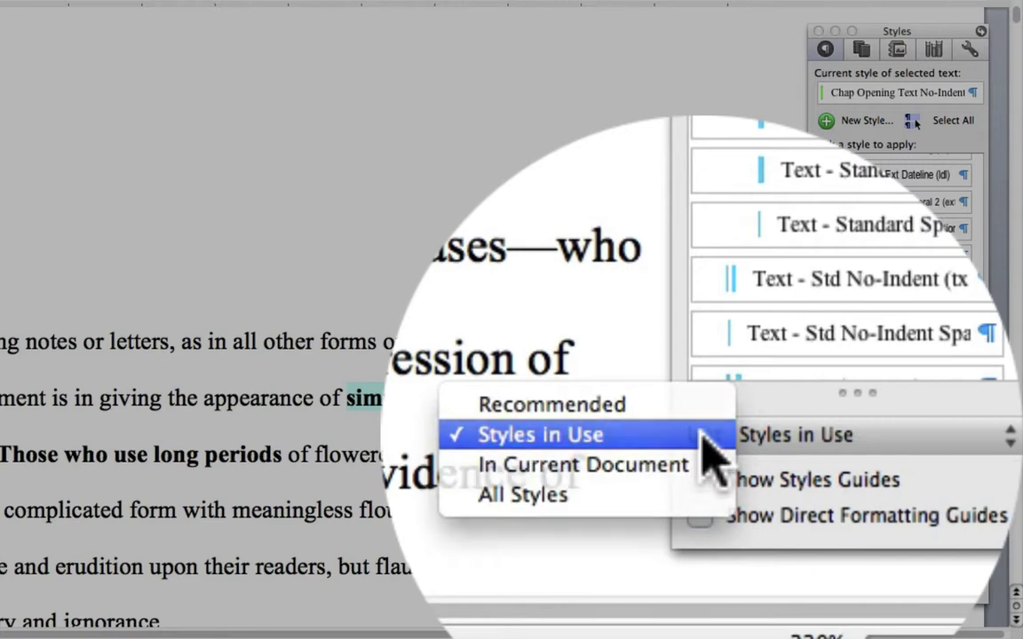
left_click(825, 550)
scroll(918, 430, "up", 8)
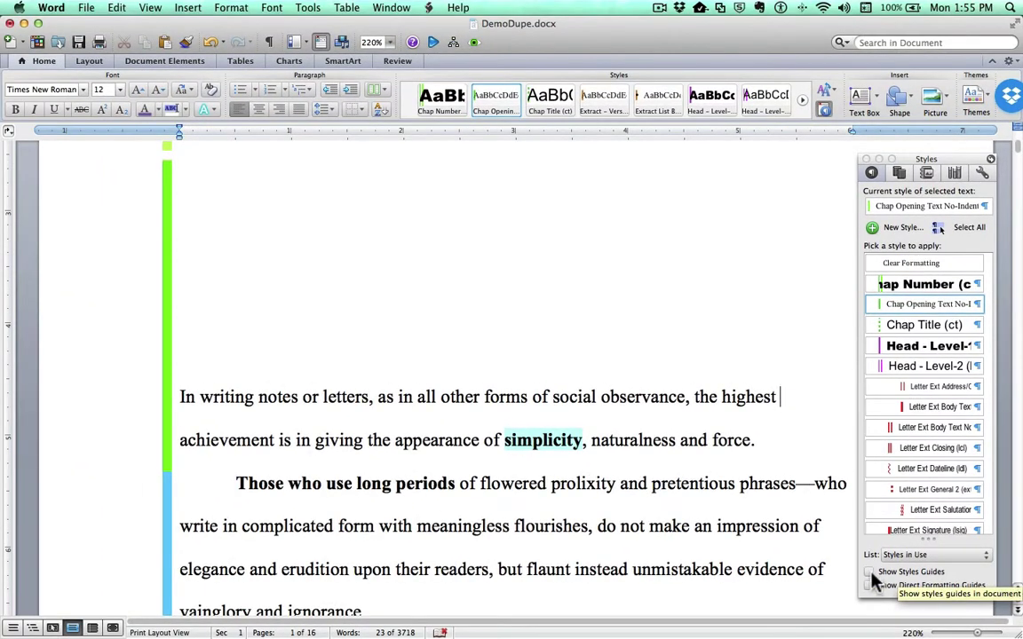
Show the styles guides and the direct formatting guides in the document
left_click(870, 572)
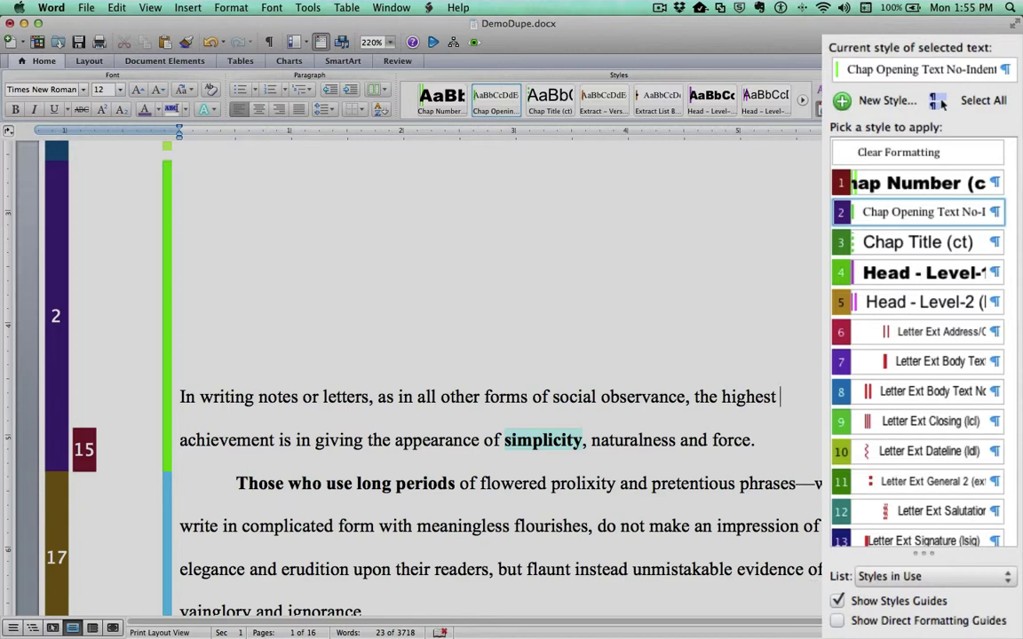
left_click(838, 622)
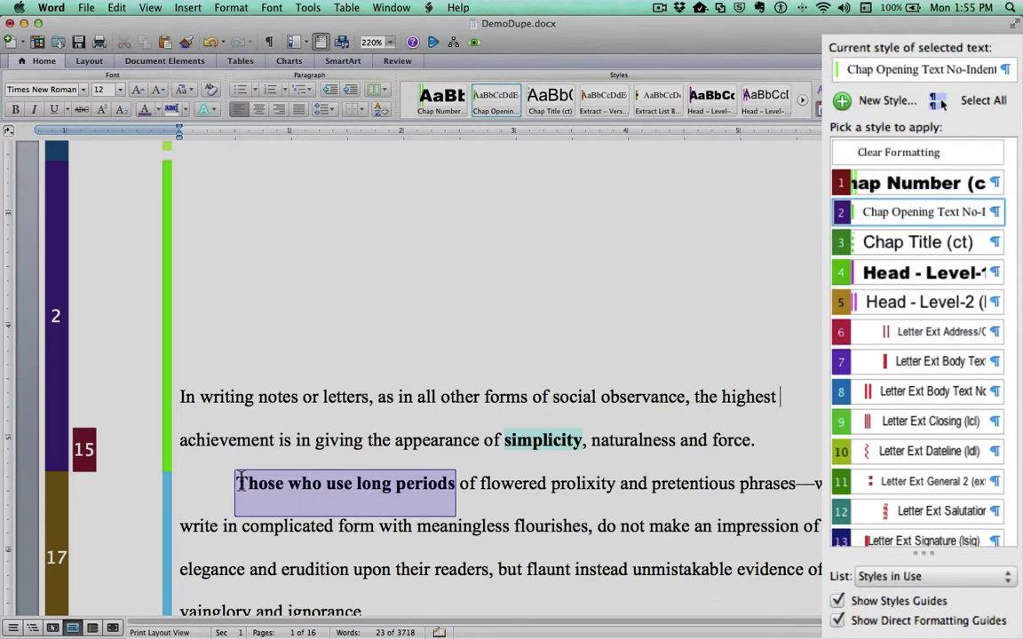
Remove the bold formatting from "Those who use long periods" and hide the formatting guides
left_click_drag(238, 483, 456, 499)
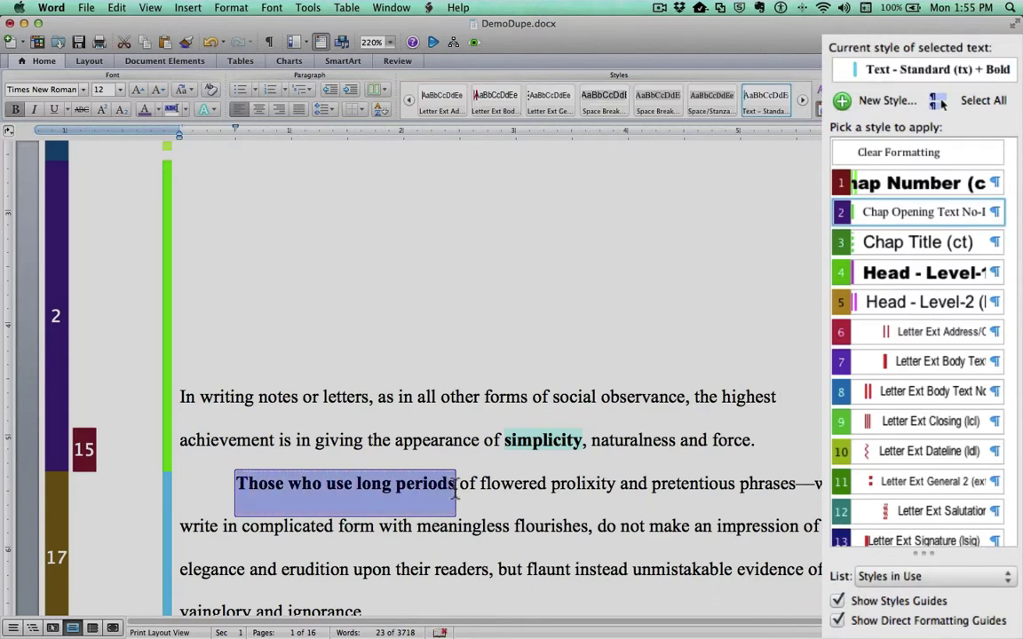
key("super+b")
left_click(504, 486)
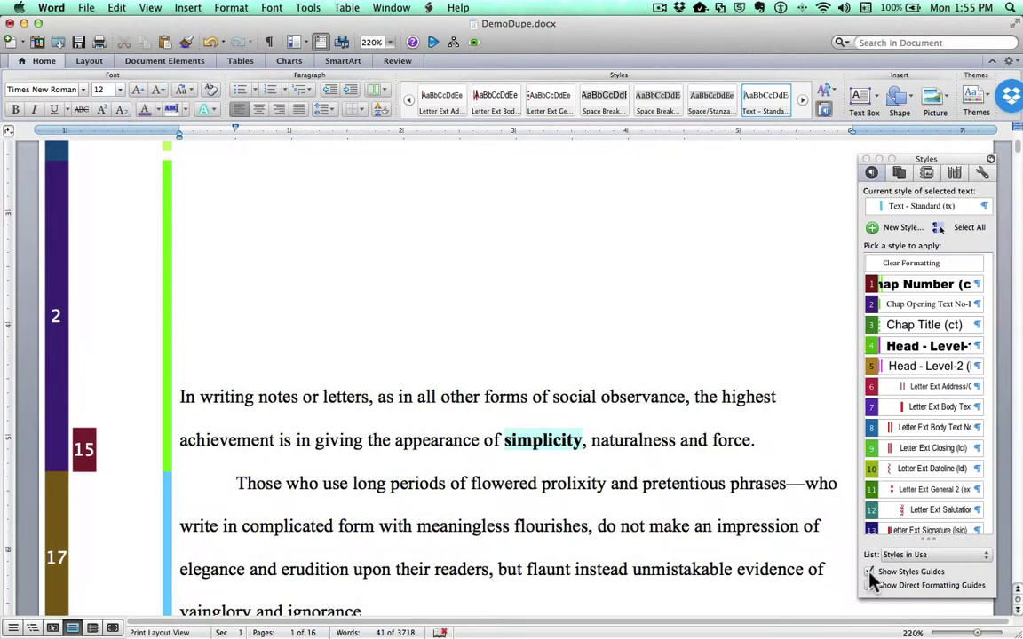
left_click(869, 573)
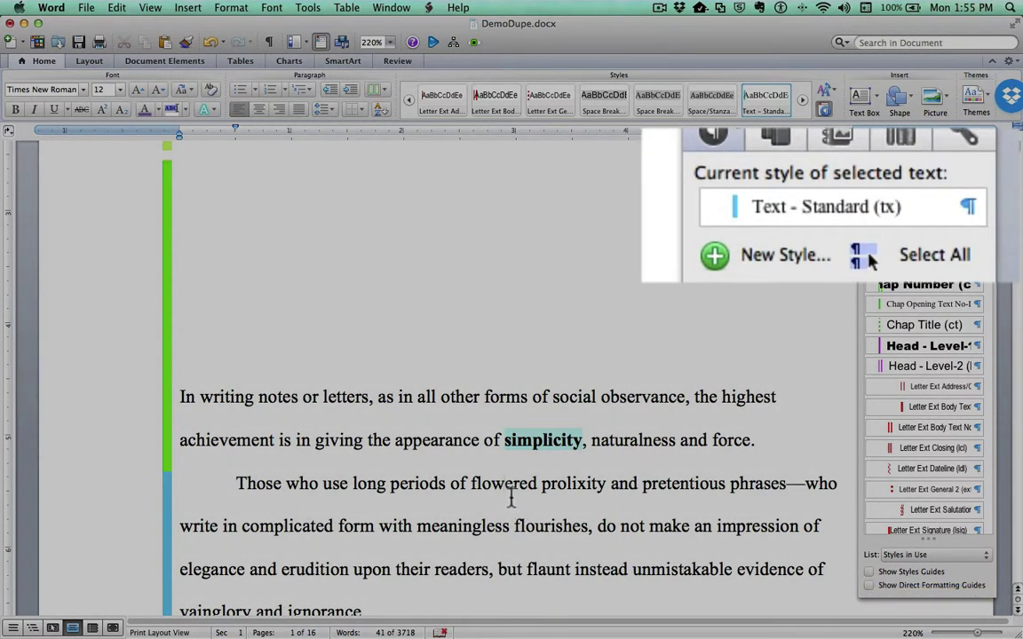
Check the current style of "flowered", "simplicity", "appearance" and a selection spanning the first two paragraphs
double_click(476, 483)
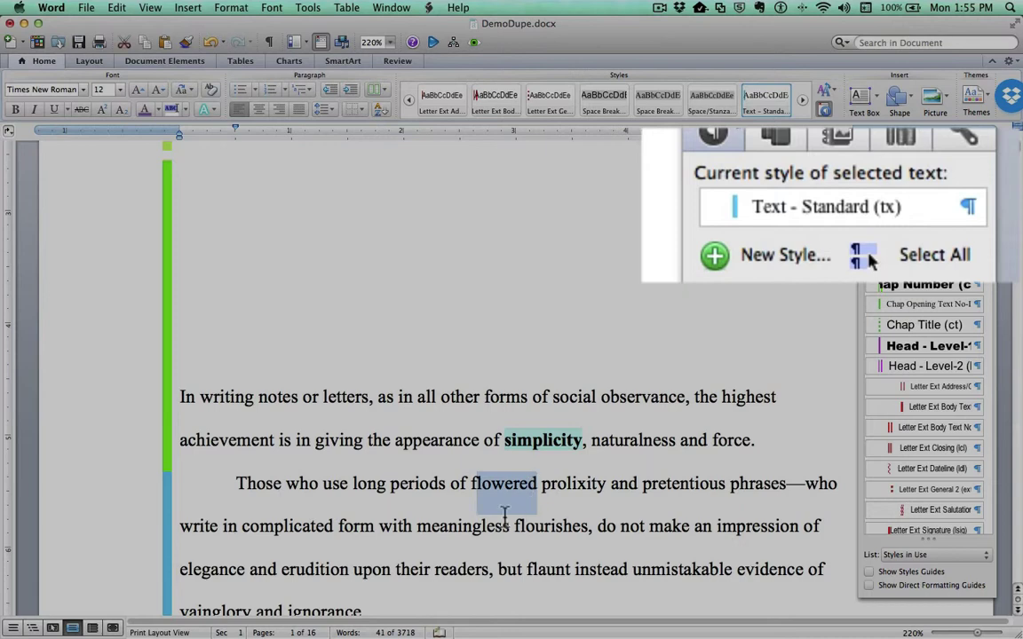
double_click(515, 441)
key("super+b")
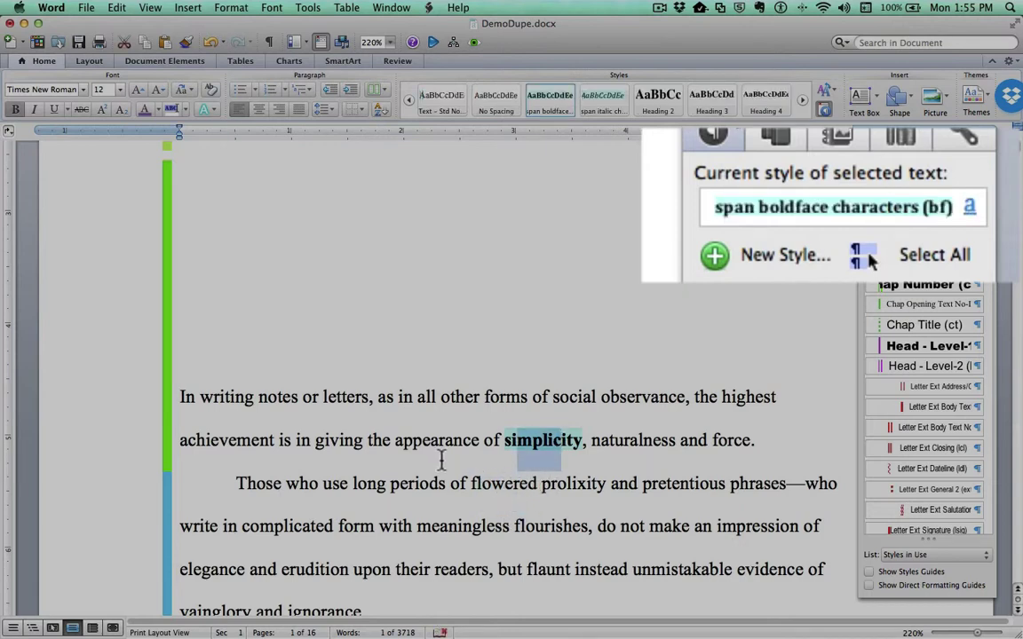
double_click(466, 444)
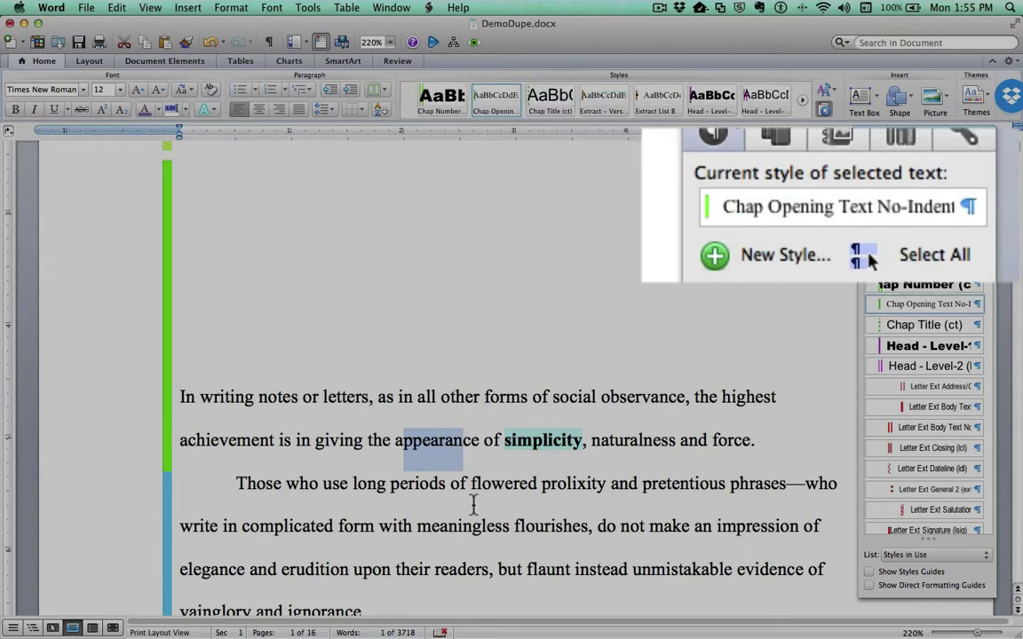
left_click(487, 440)
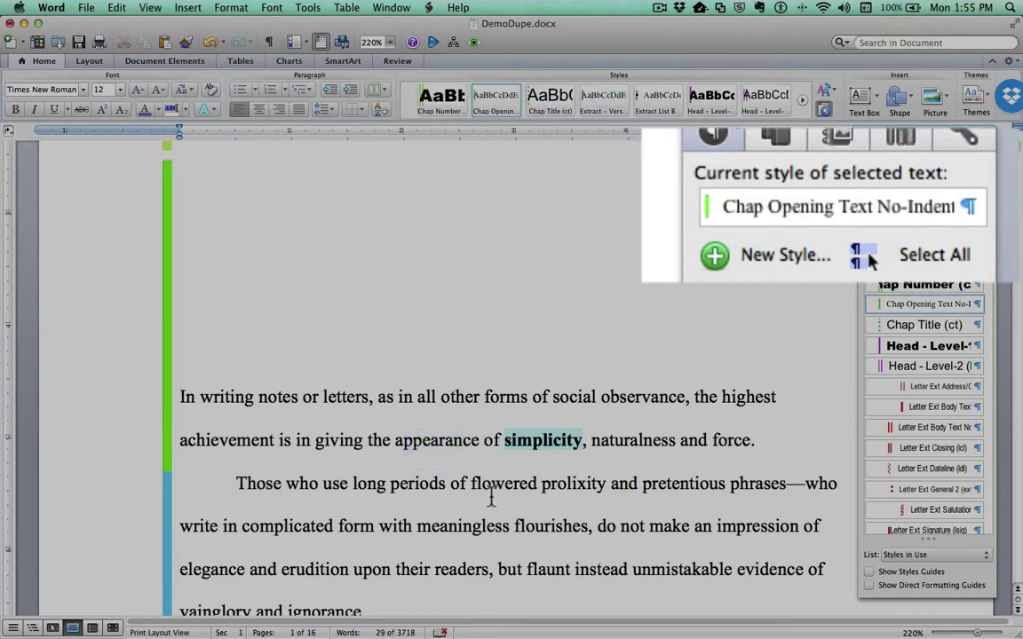
left_click(583, 441)
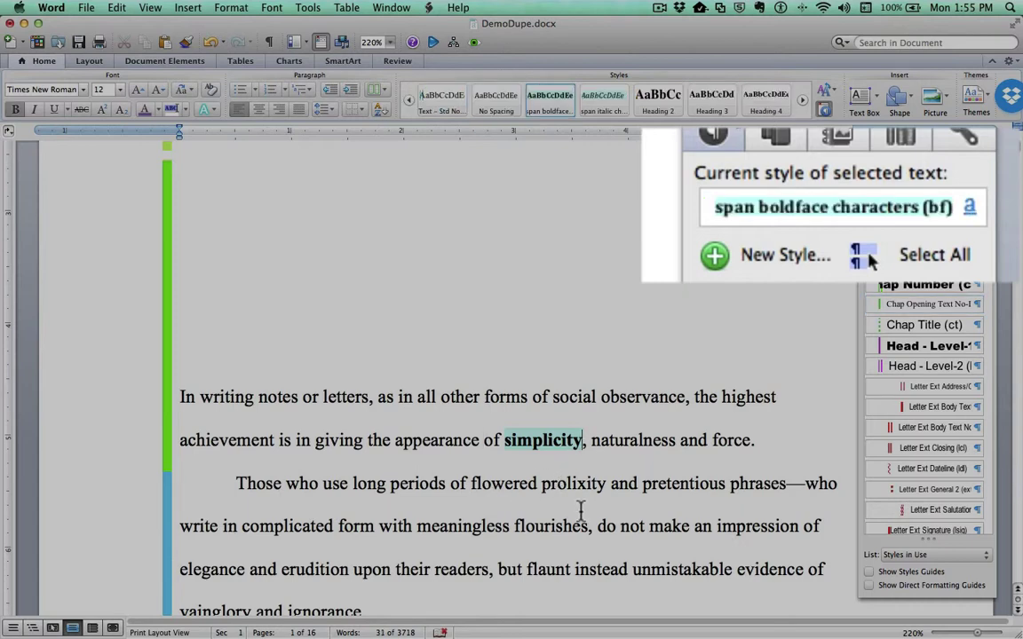
left_click(505, 486)
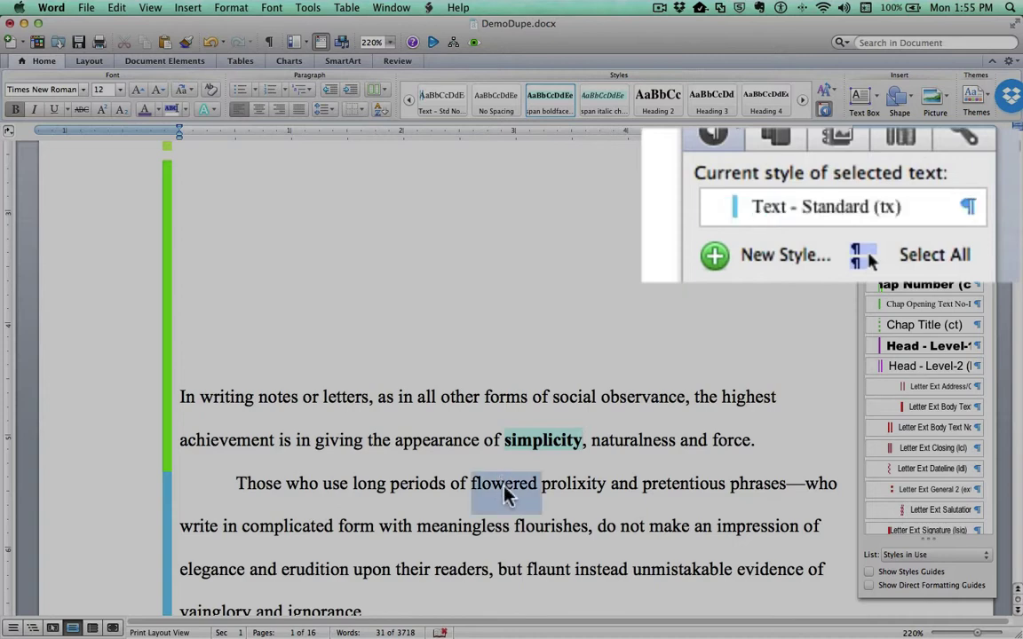
left_click(484, 440, "shift")
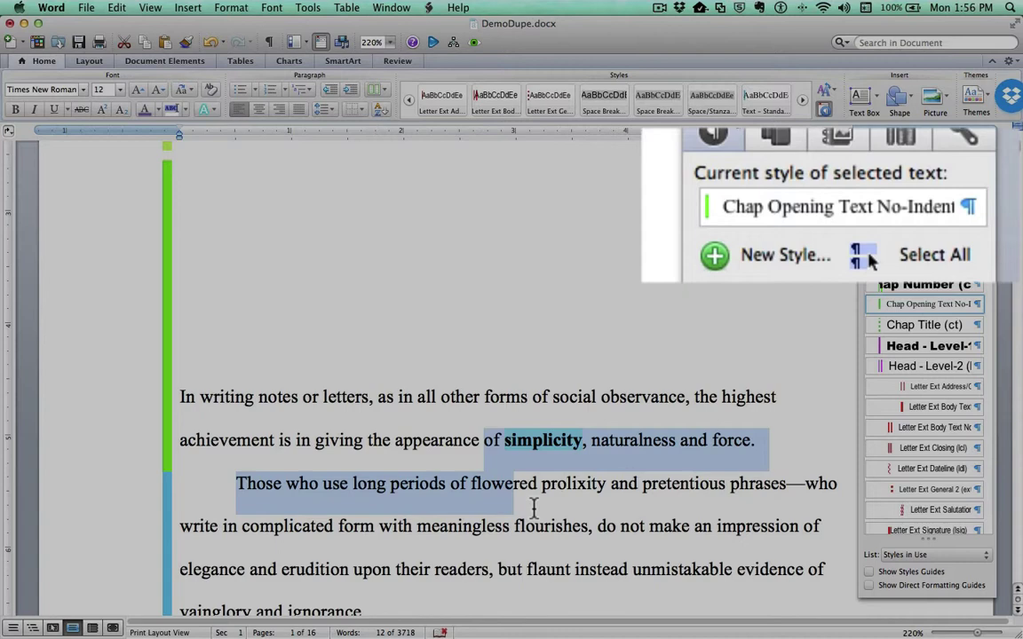
left_click(495, 485)
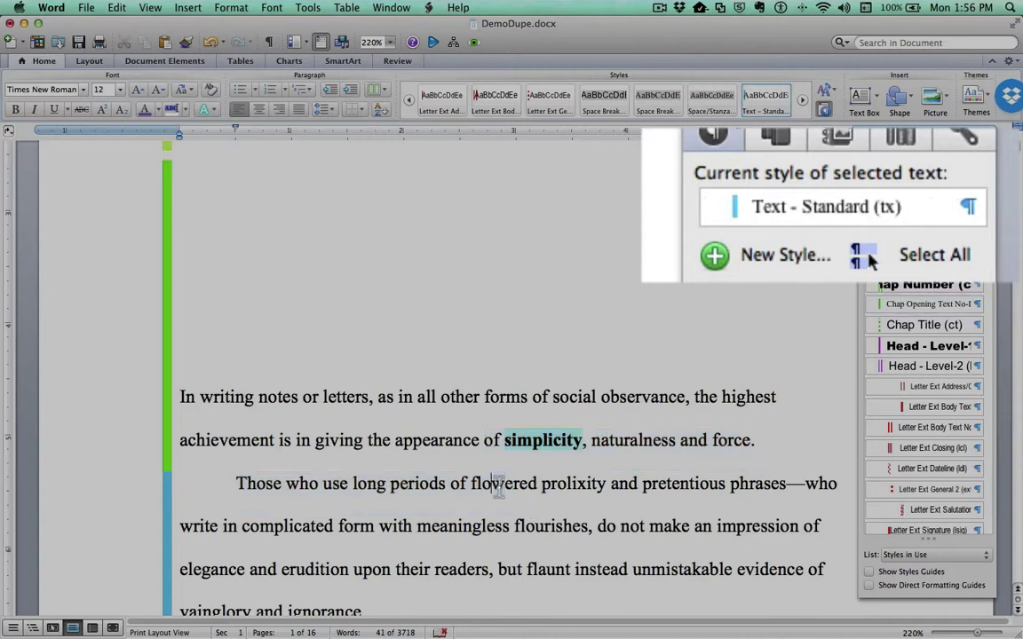
Apply direct italic formatting to the word "flowered" in the second paragraph
double_click(499, 485)
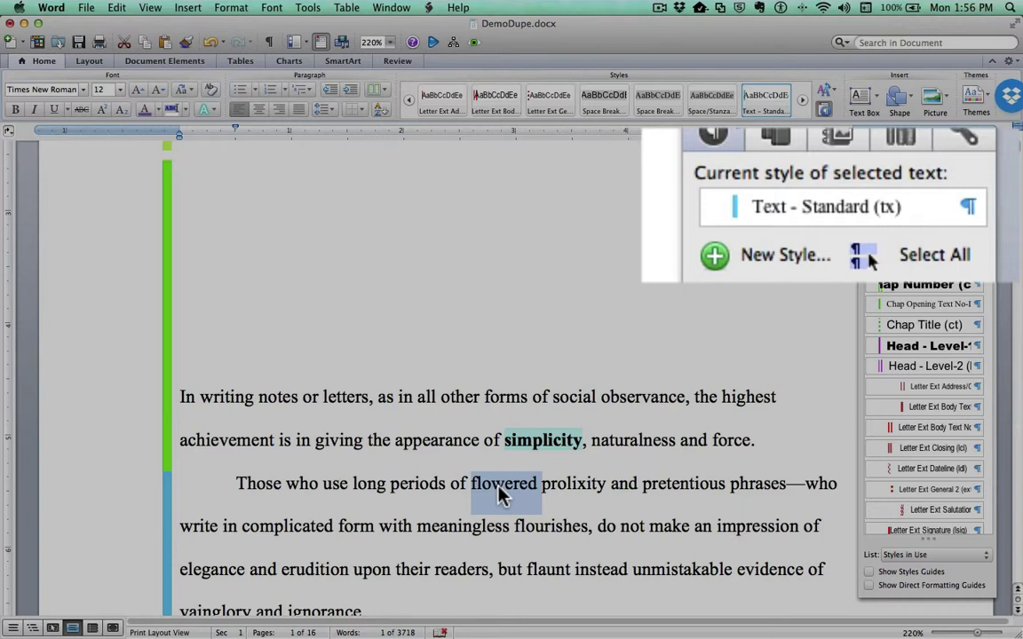
key("super+i")
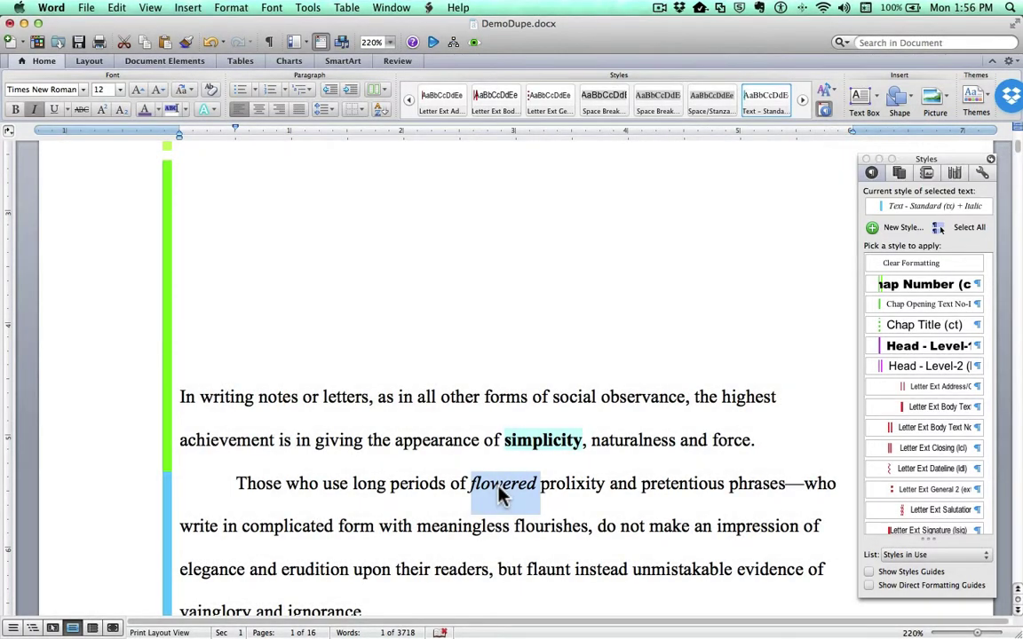
left_click(432, 483)
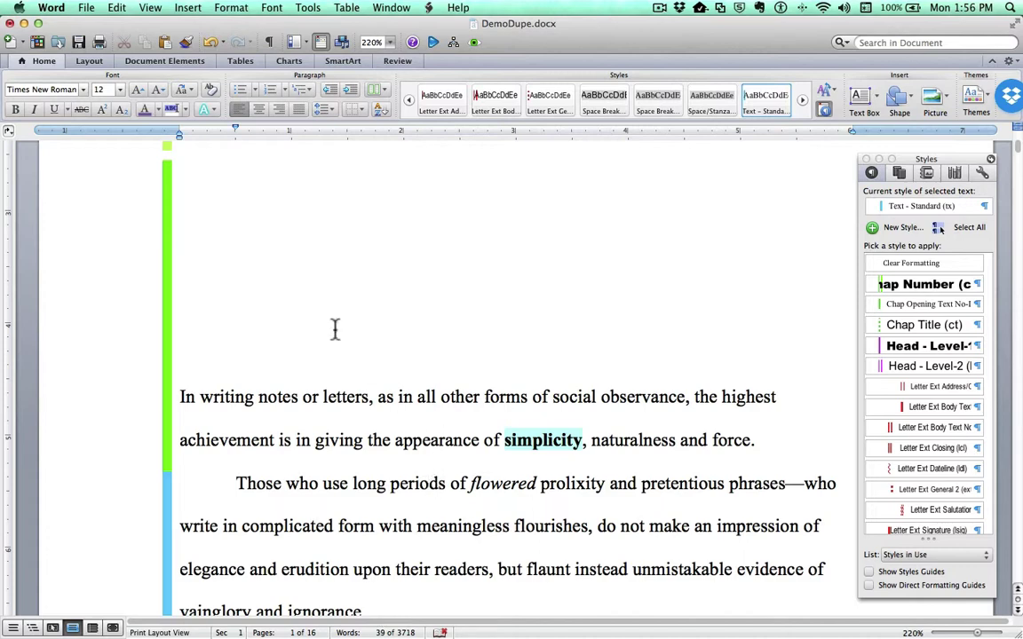
Set the style area width to 1.5 in the View preferences and accept the change
left_click(53, 8)
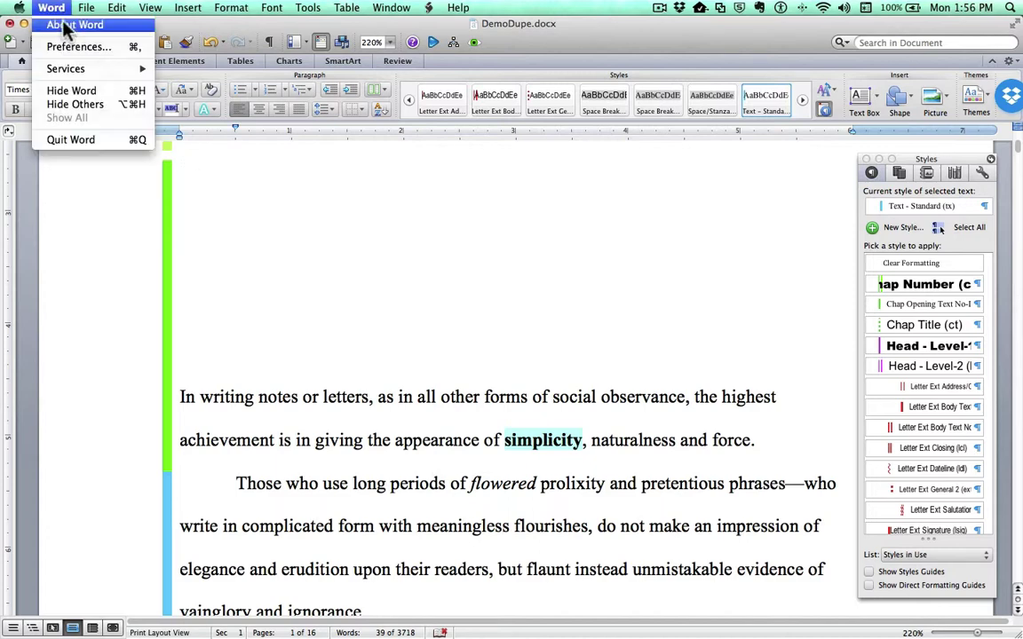
left_click(62, 44)
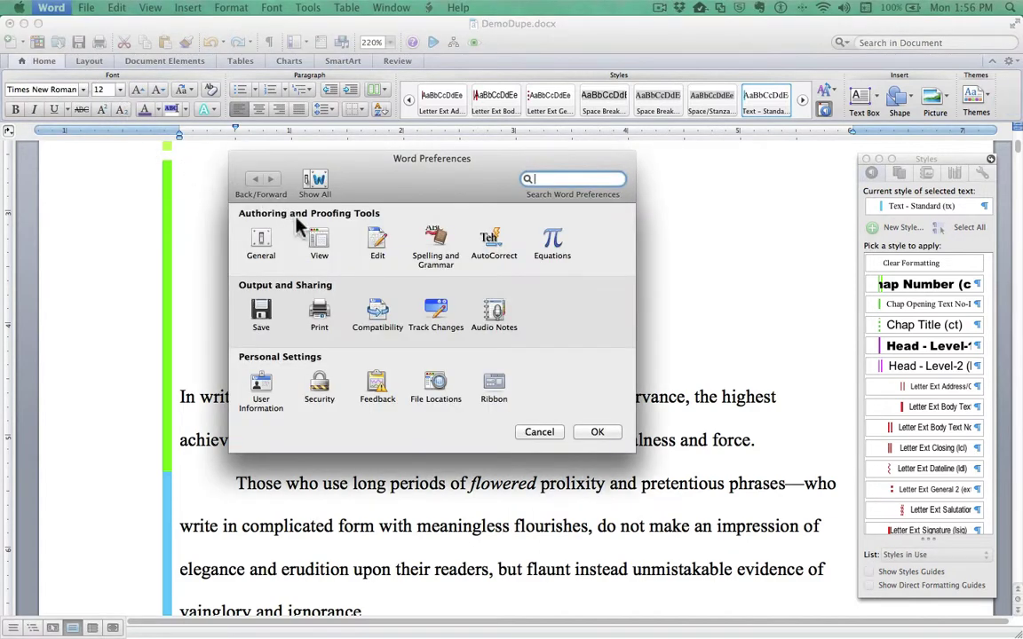
left_click(319, 245)
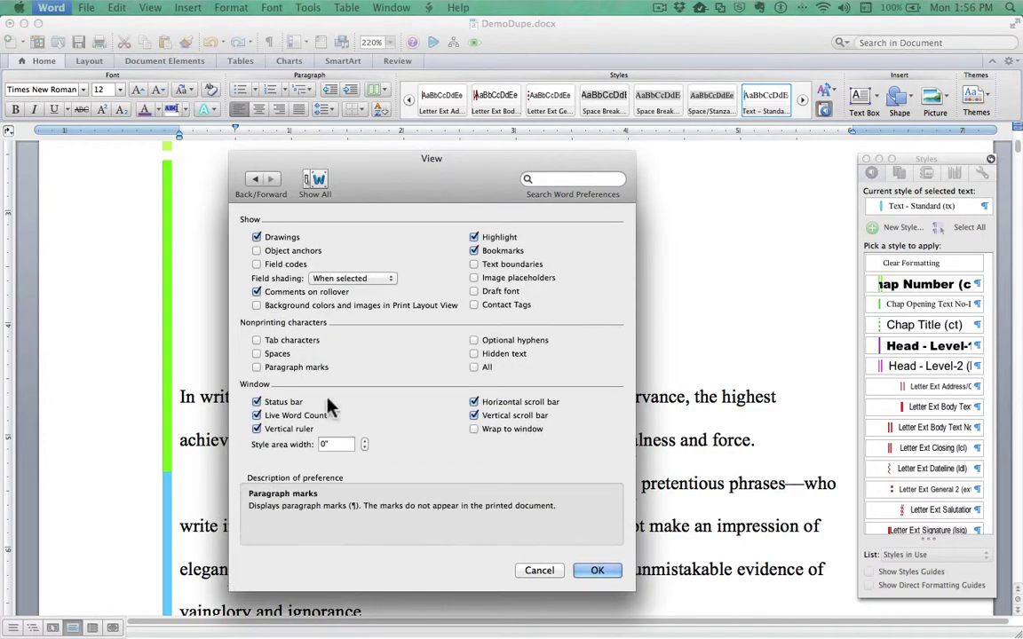
mouse_move(331, 444)
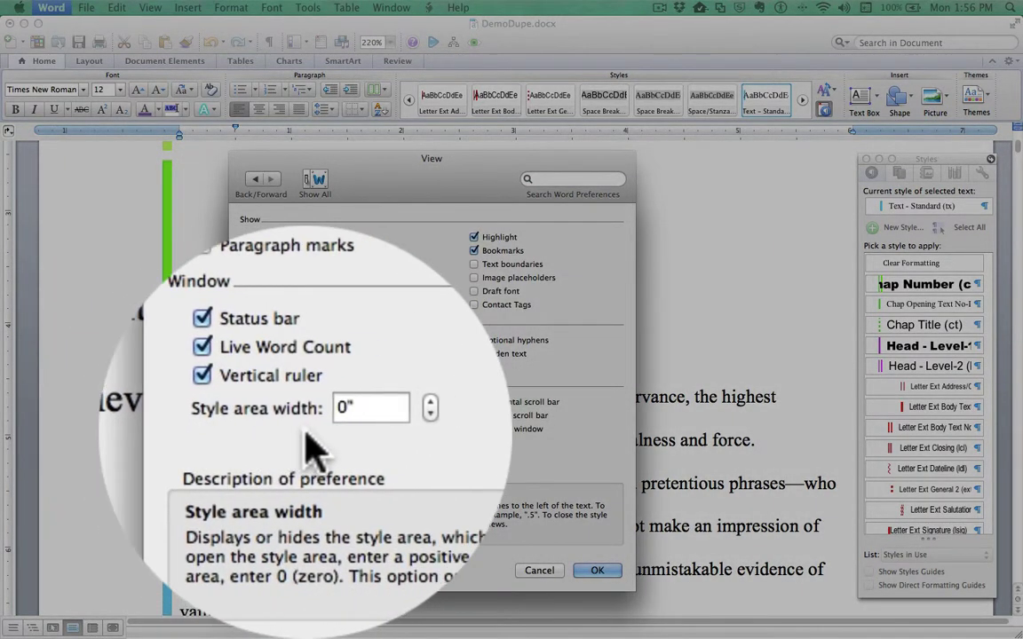
left_click_drag(337, 422, 320, 435)
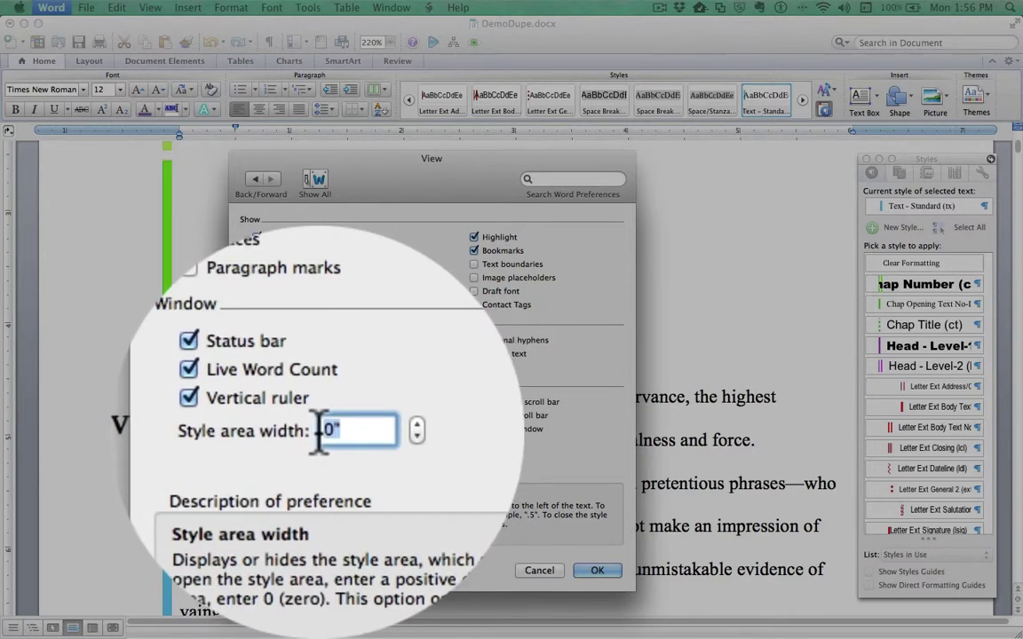
type("1.5")
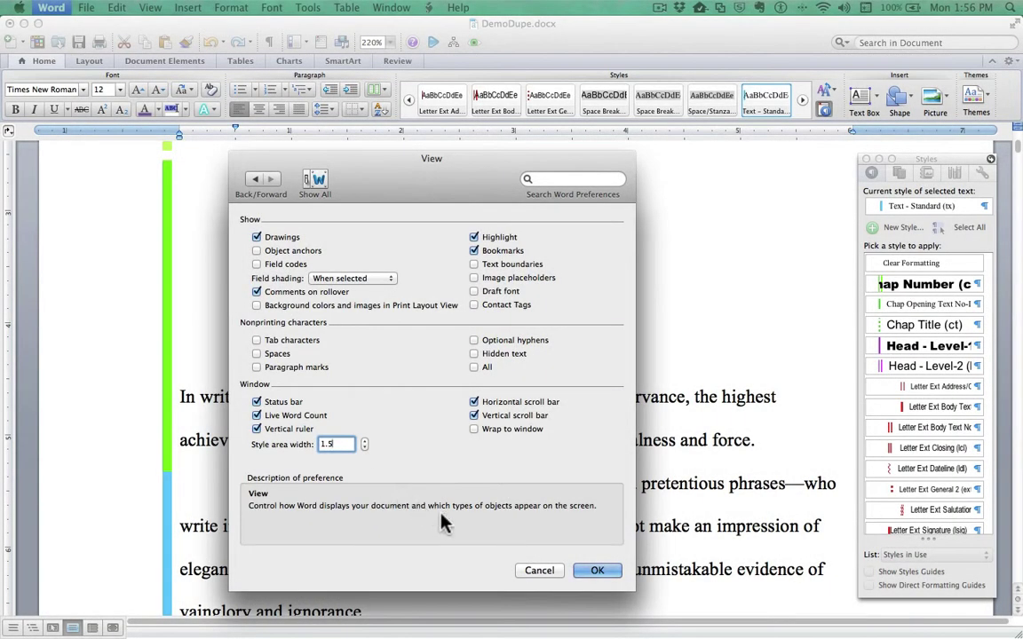
left_click(596, 572)
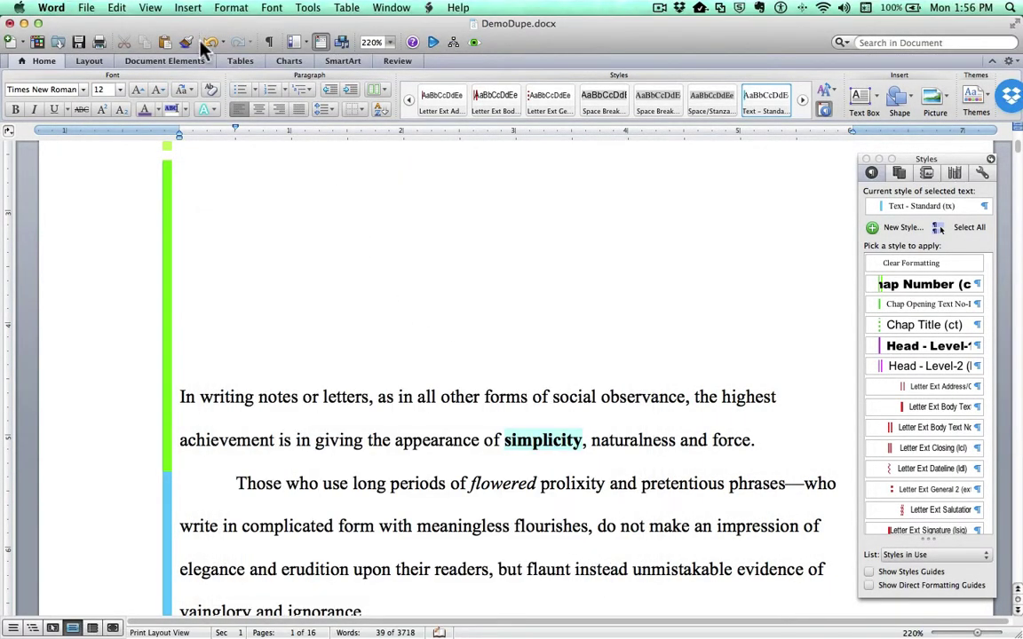
Switch the document to Draft view and widen the style area until the full paragraph style names fit
left_click(153, 9)
left_click(160, 24)
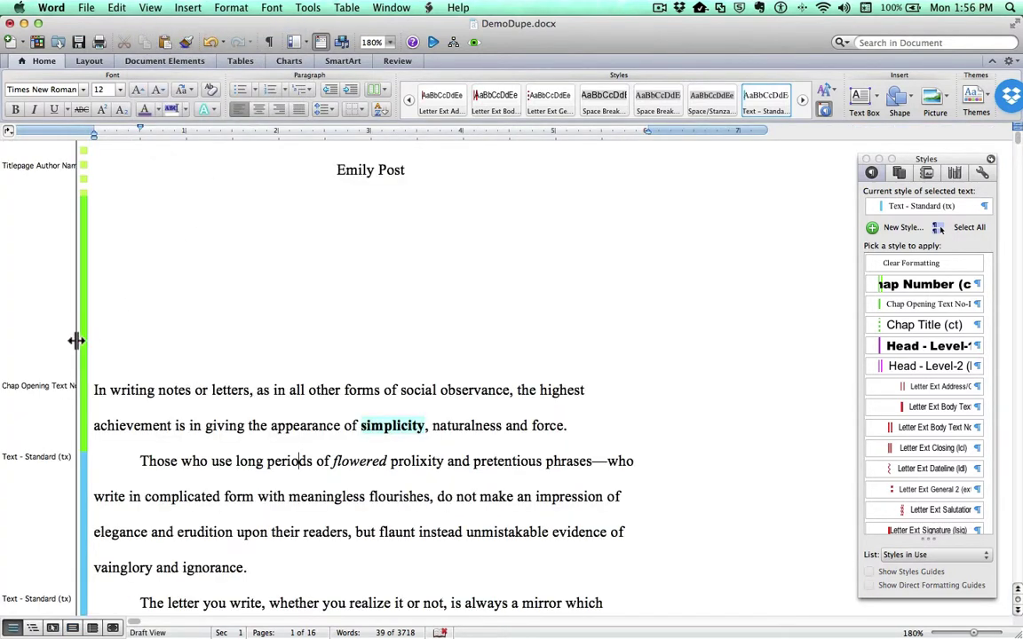
left_click_drag(75, 339, 148, 344)
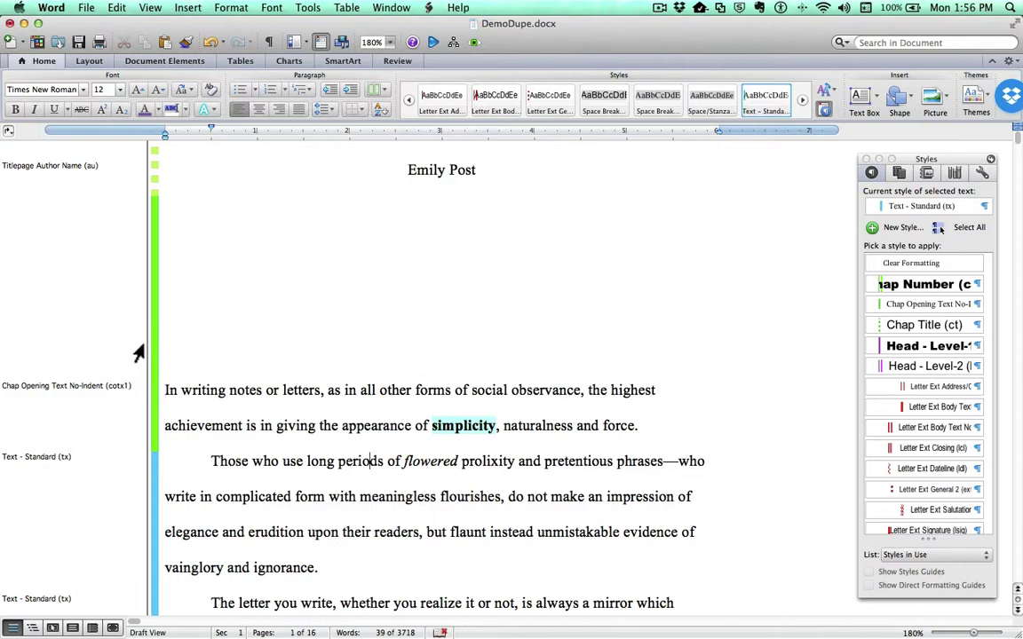
Examine the paragraph style names in the style area down through the document's headings and body text and back up to the chapter title
scroll(89, 355, "down", 5)
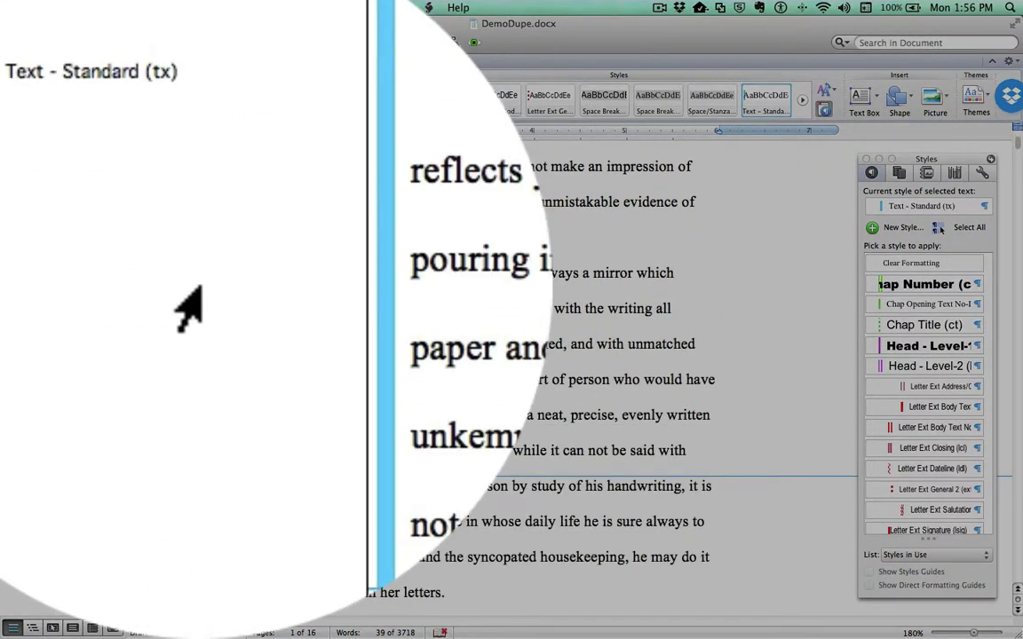
scroll(188, 309, "down", 8)
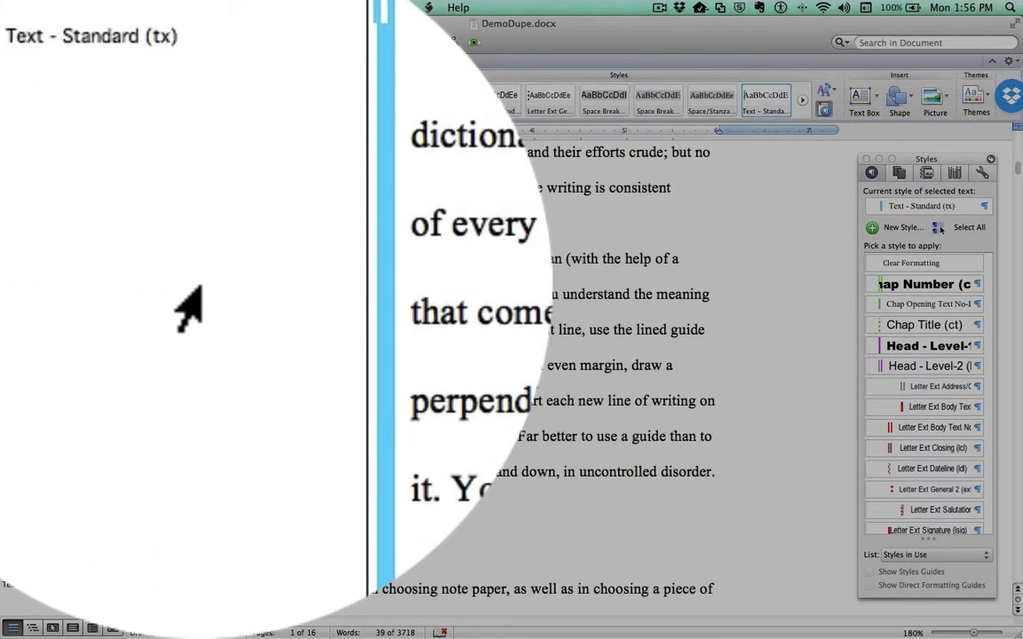
scroll(188, 309, "down", 10)
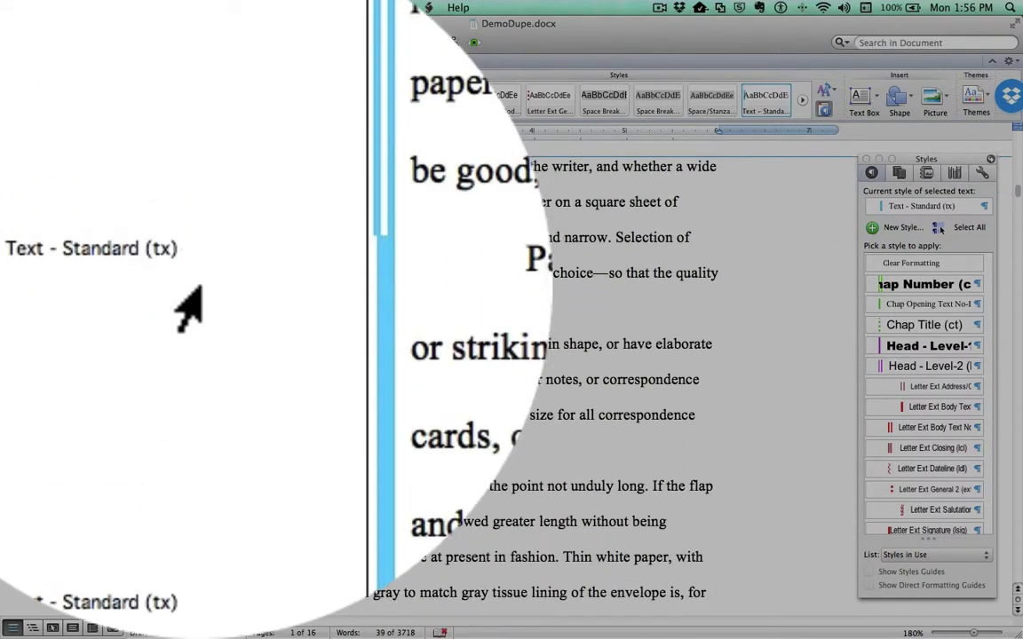
scroll(187, 309, "down", 2)
scroll(188, 309, "up", 8)
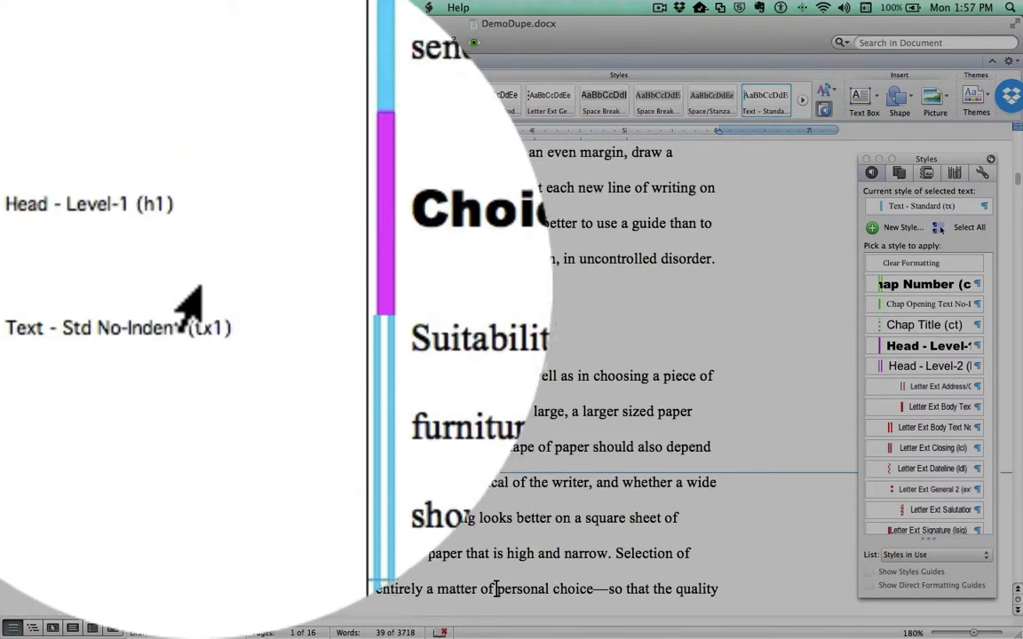
scroll(187, 309, "up", 8)
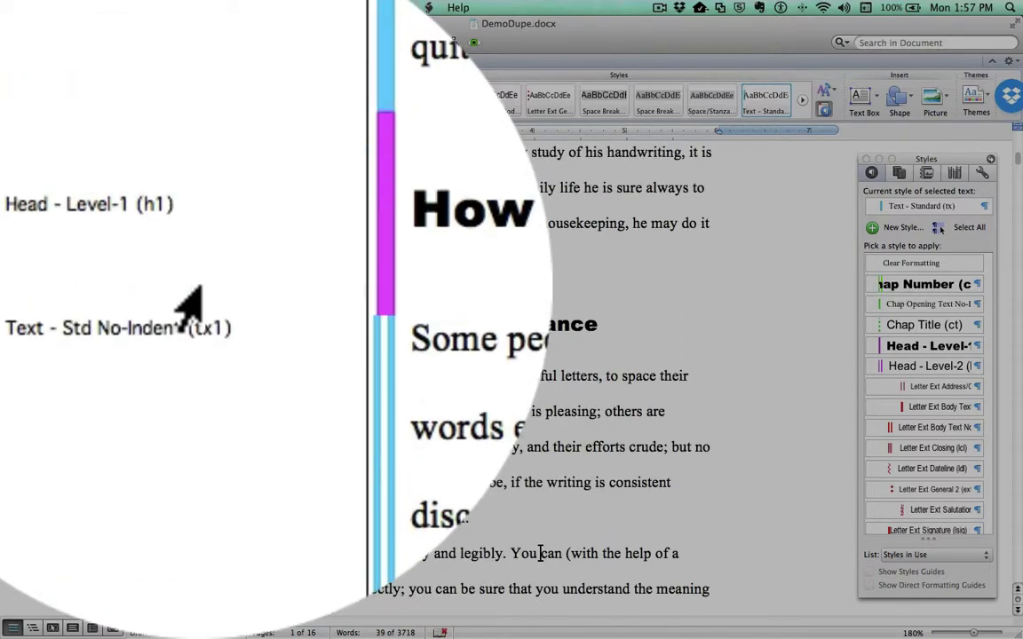
scroll(187, 309, "up", 10)
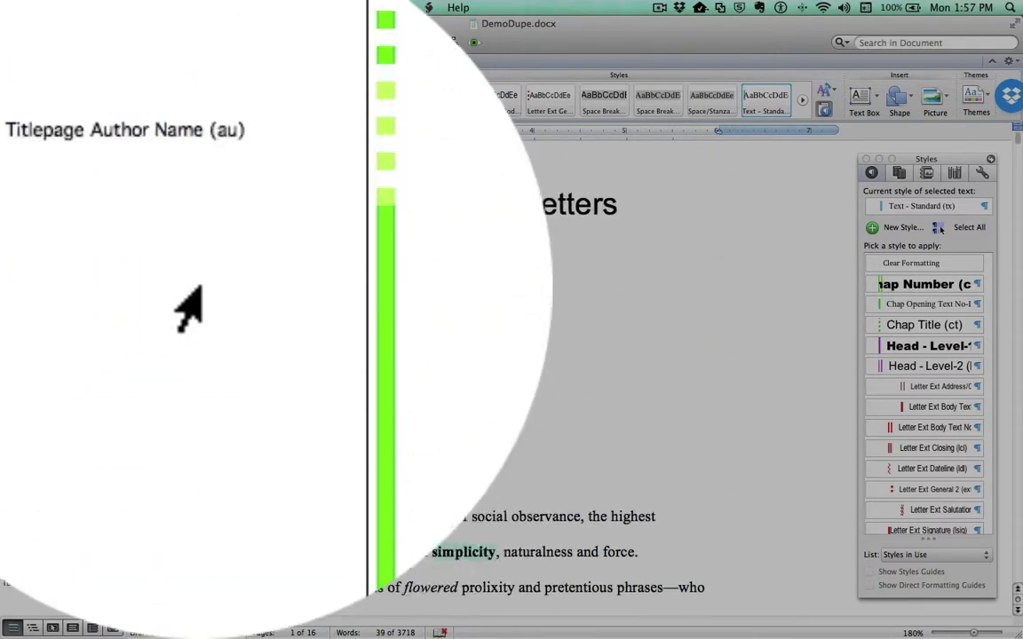
scroll(75, 364, "up", 3)
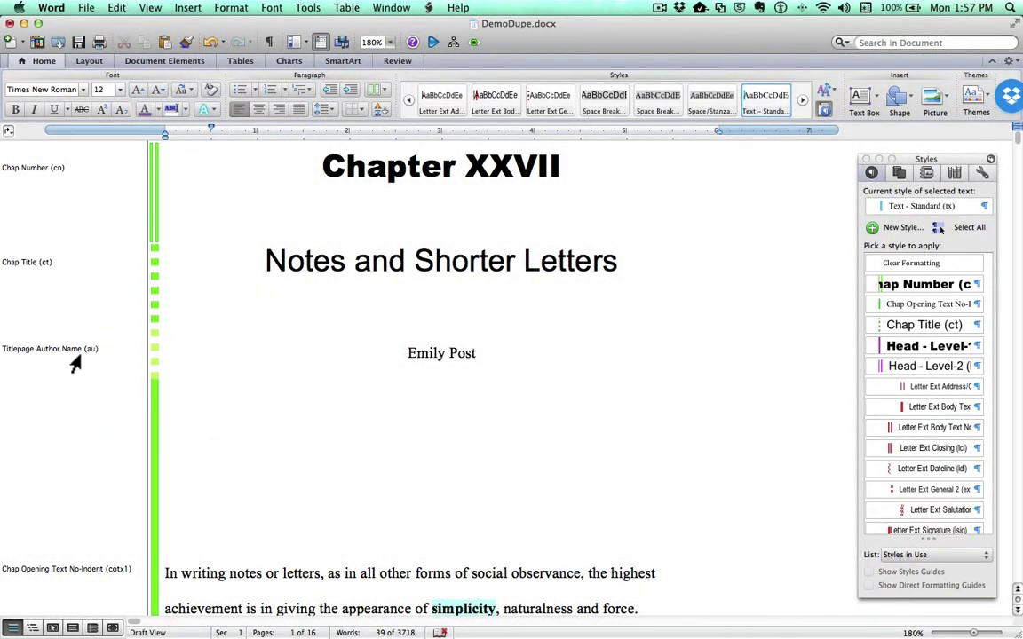